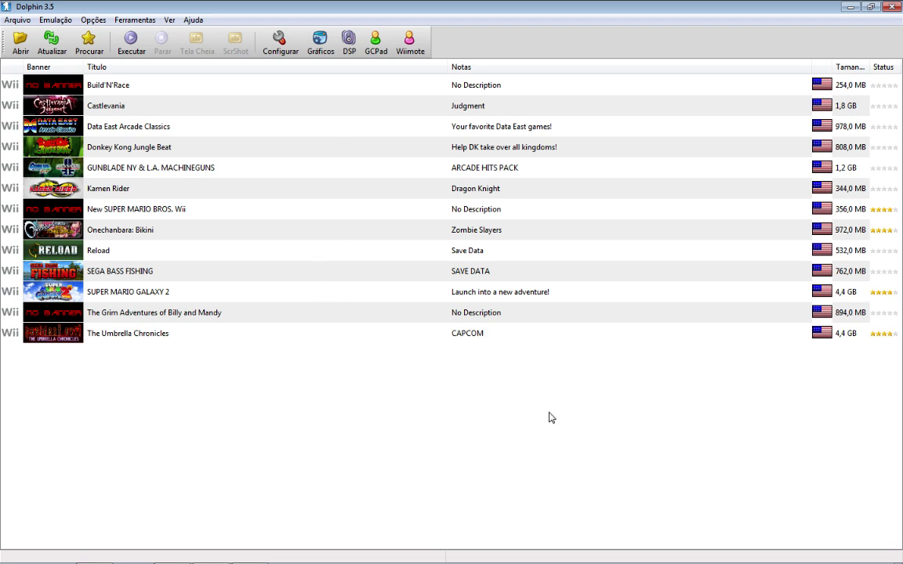
Step: Set the FPS limiter in Dolphin's general configuration to 30 and back to 120
click(287, 47)
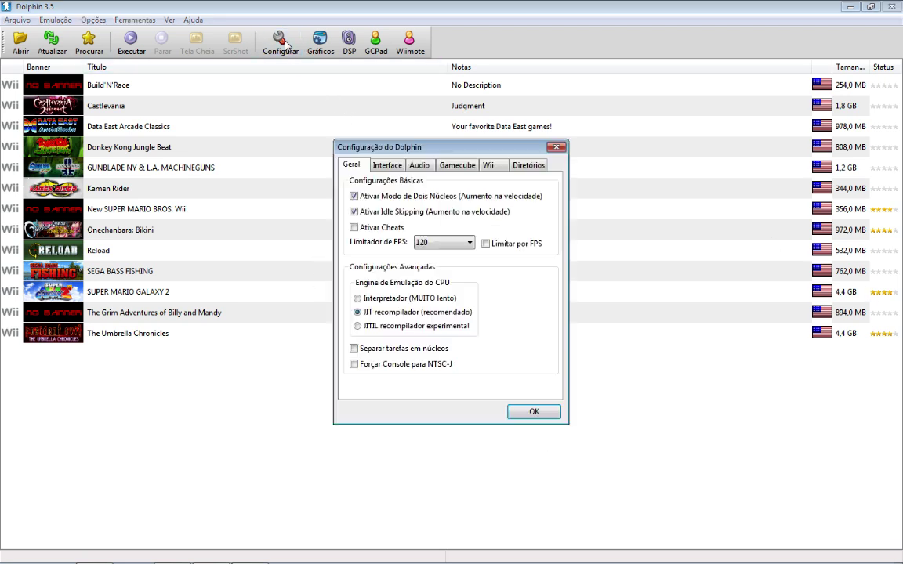
click(458, 244)
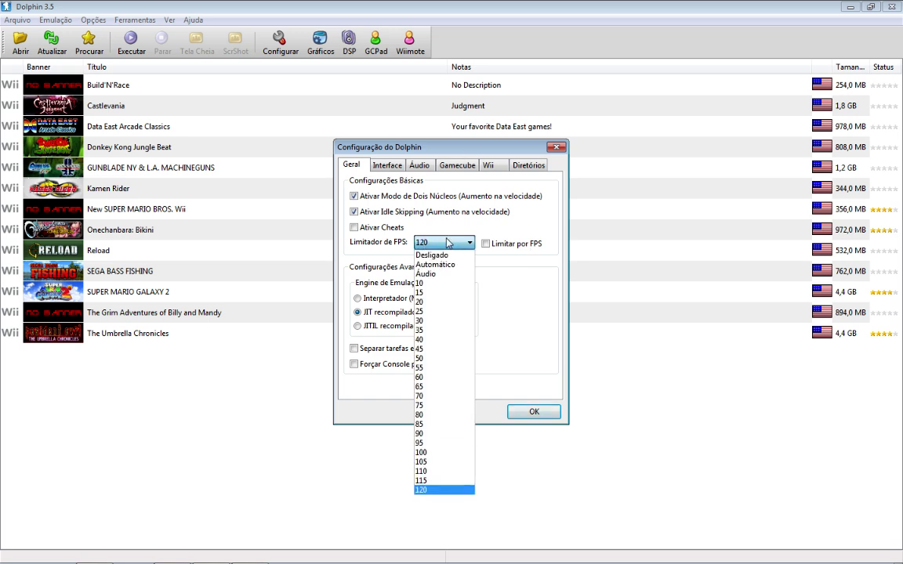
click(449, 243)
click(444, 244)
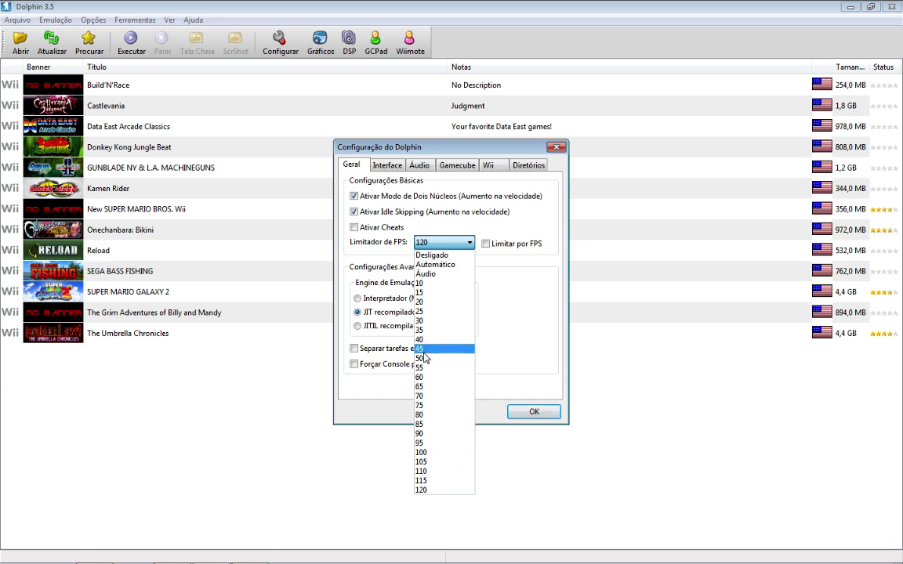
click(428, 321)
click(440, 244)
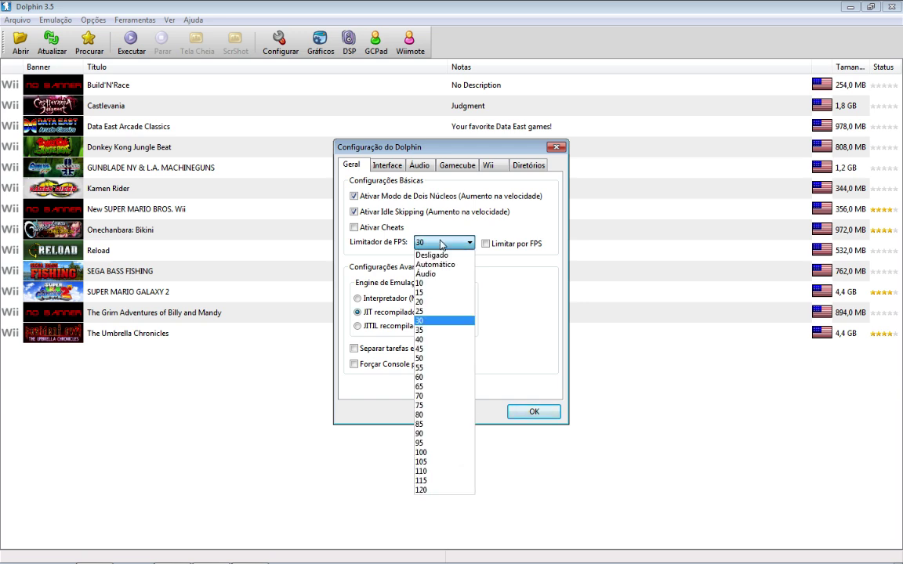
click(419, 490)
Step: Review the interface, audio backend, Gamecube, Wii and directory settings of the configuration
click(394, 168)
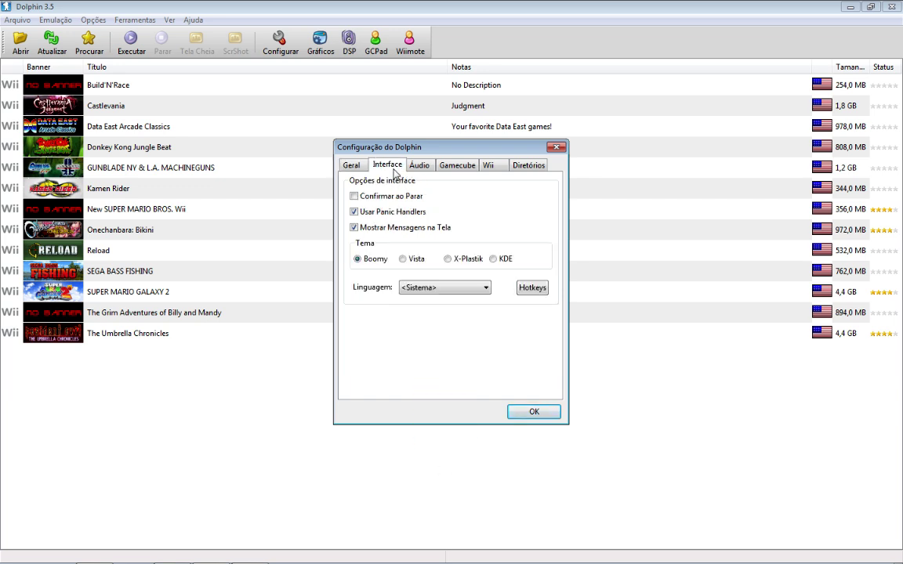
click(421, 167)
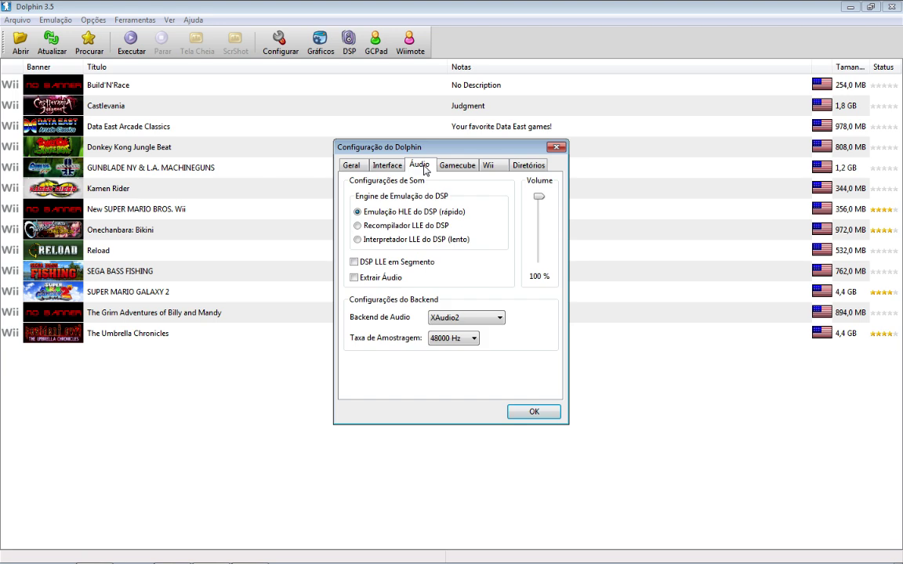
click(478, 320)
click(463, 320)
key(Tab)
click(458, 167)
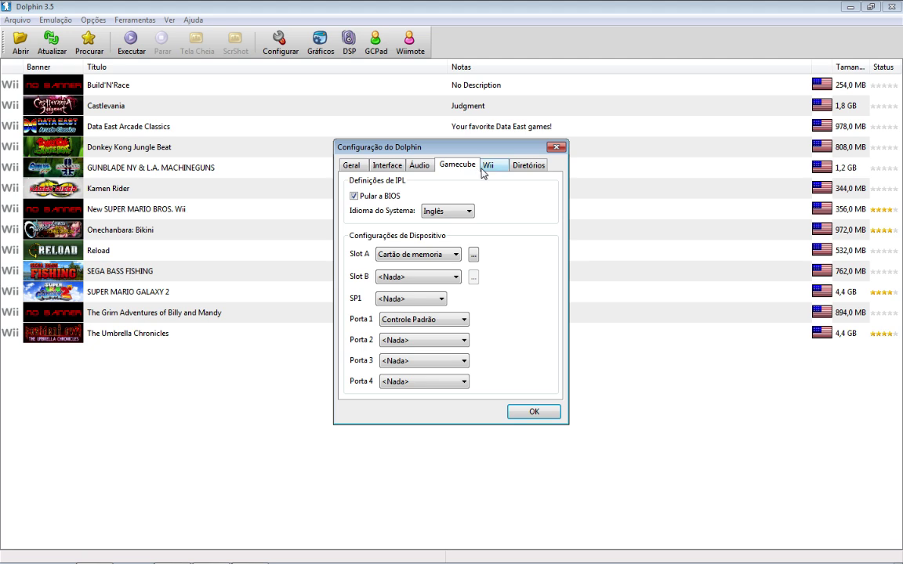
click(487, 168)
click(523, 168)
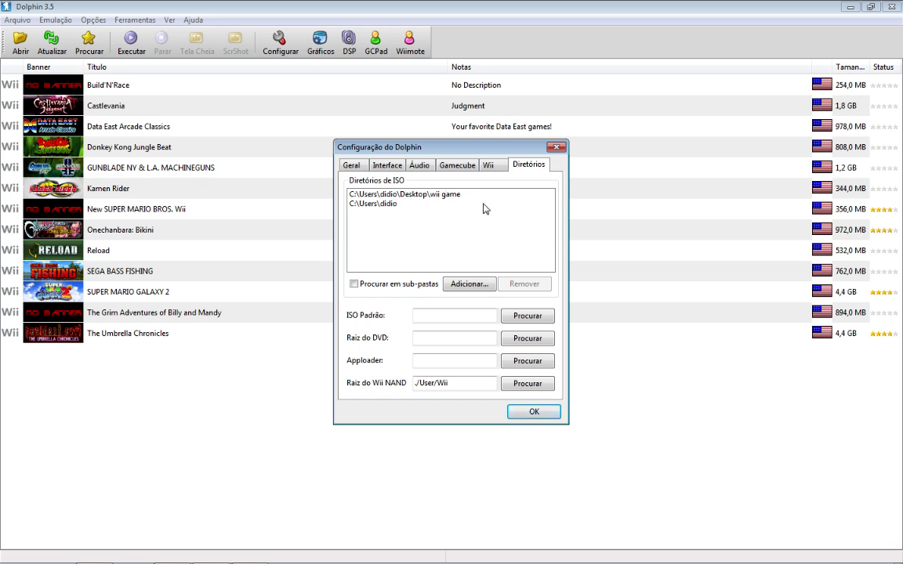
Step: Try to add the user's home folder to the ISO directories and close the configuration
click(469, 284)
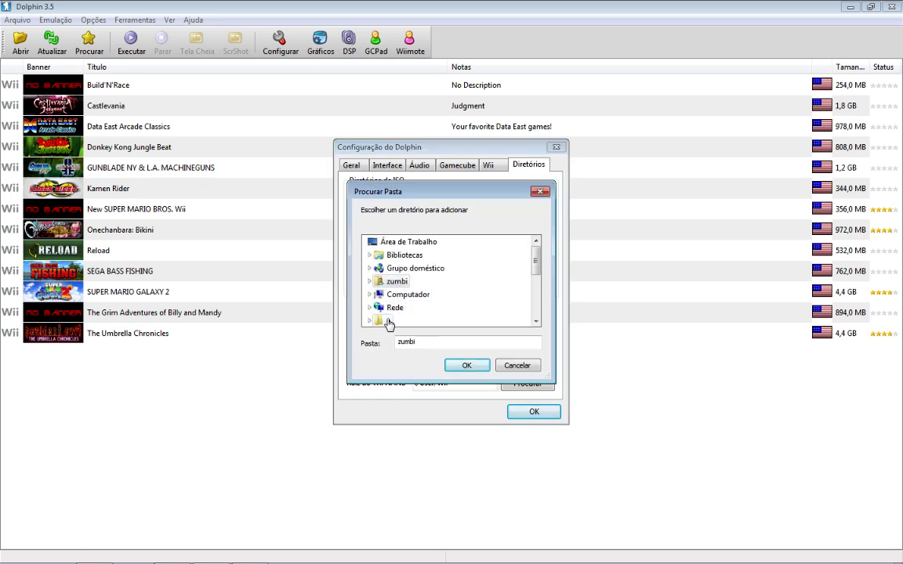
click(466, 365)
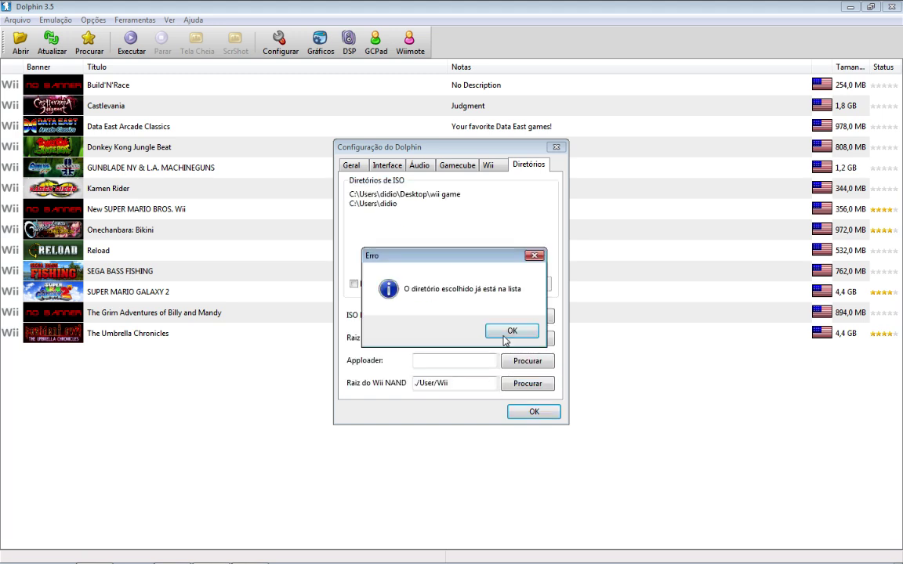
key(Return)
click(531, 413)
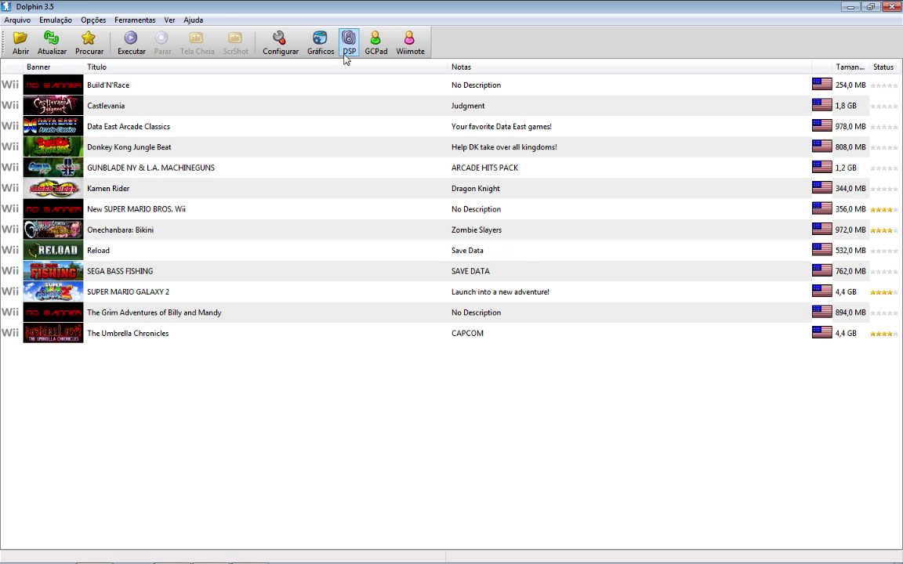
Step: Examine the emulated Wiimote 1 gamepad mappings and the Nunchuk extension mappings, then close the Wiimote configuration
click(410, 44)
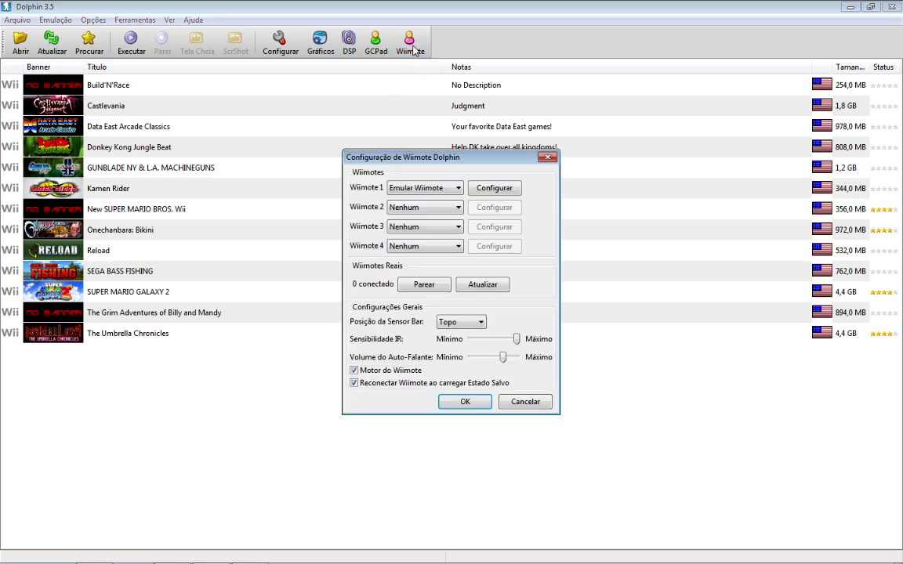
click(474, 191)
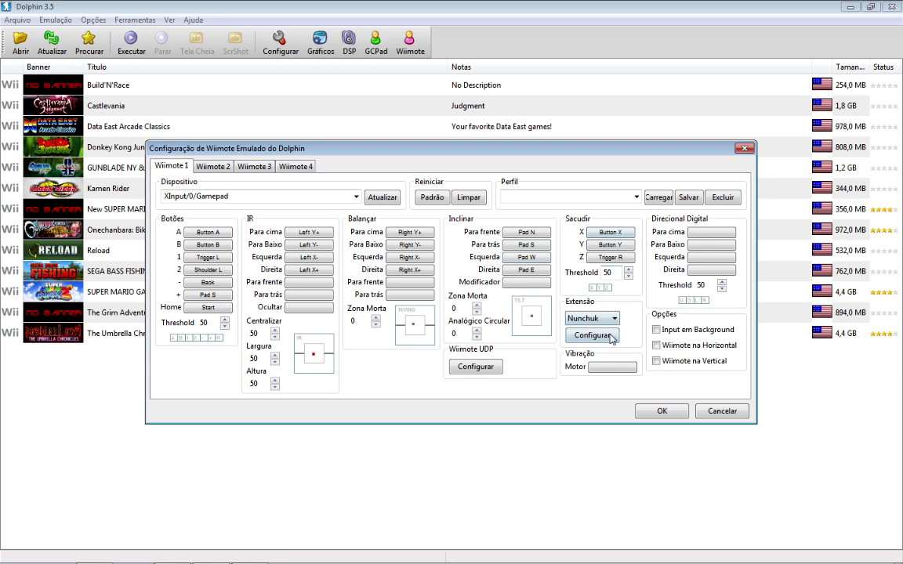
click(592, 335)
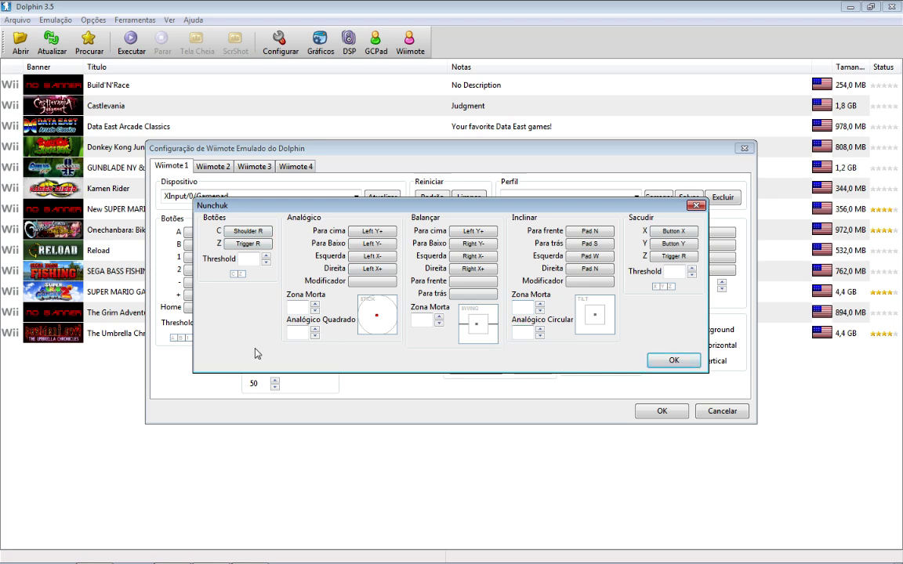
click(672, 361)
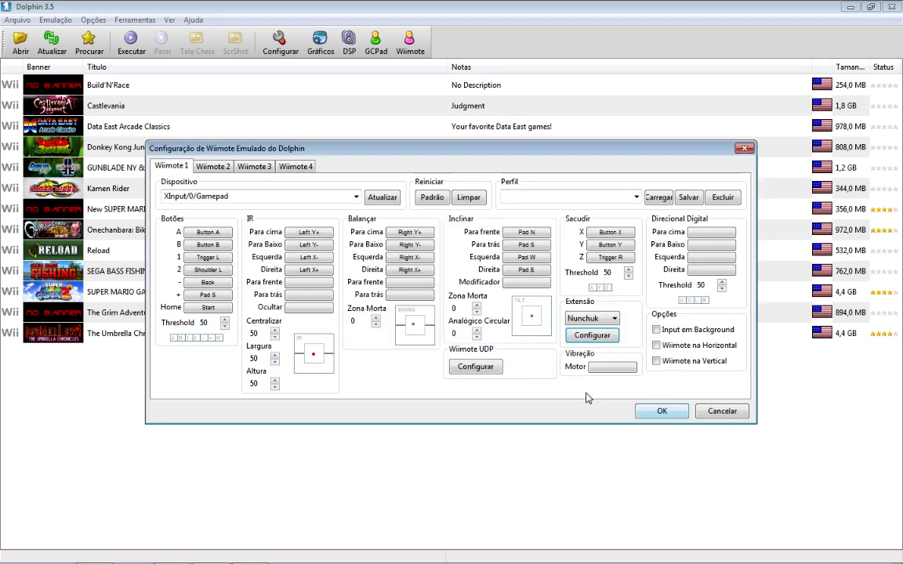
click(661, 410)
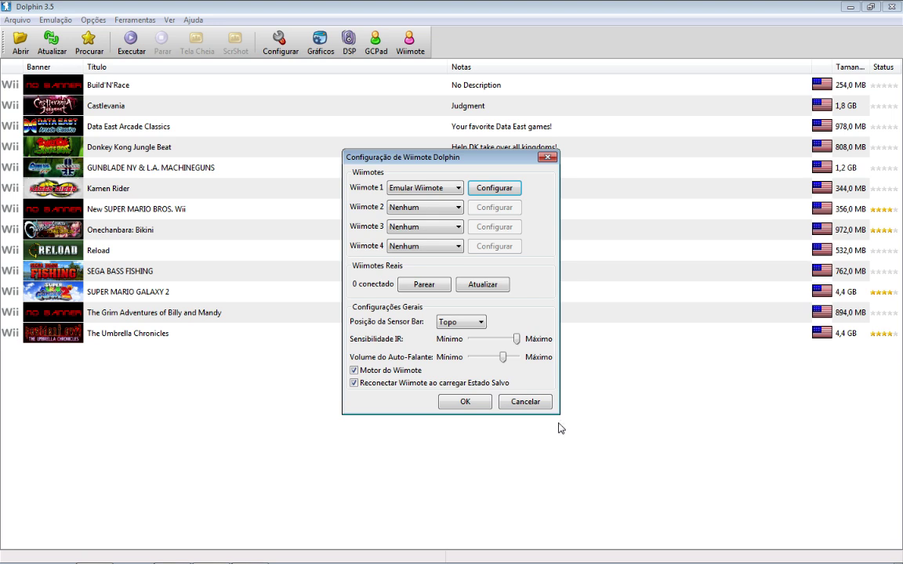
click(525, 401)
Step: Set the internal resolution to 1.5x Native (960x792) in the graphics enhancement settings
click(318, 41)
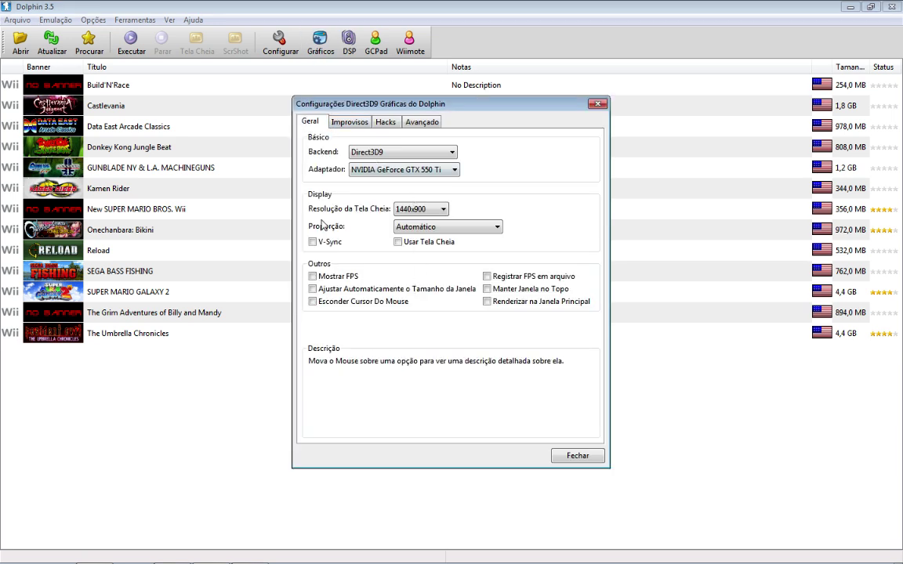
click(353, 123)
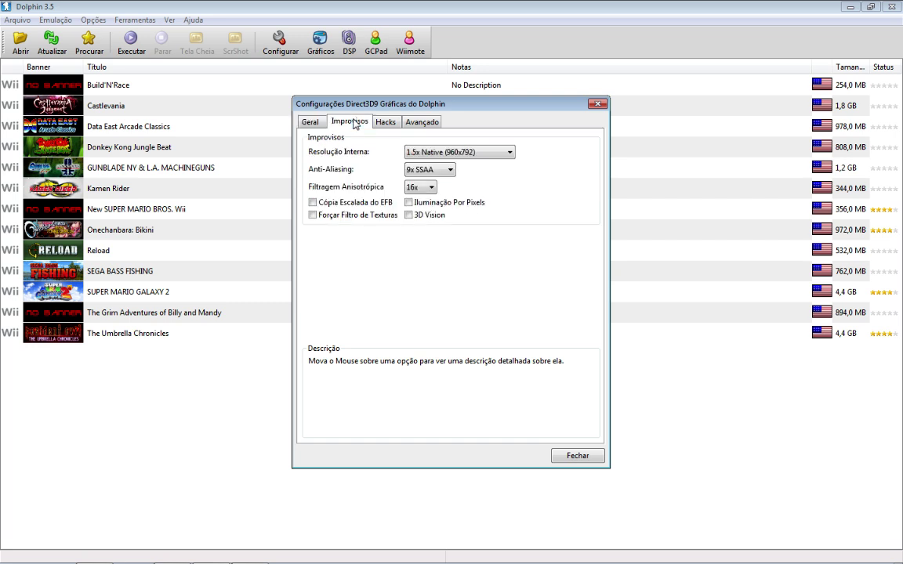
click(443, 153)
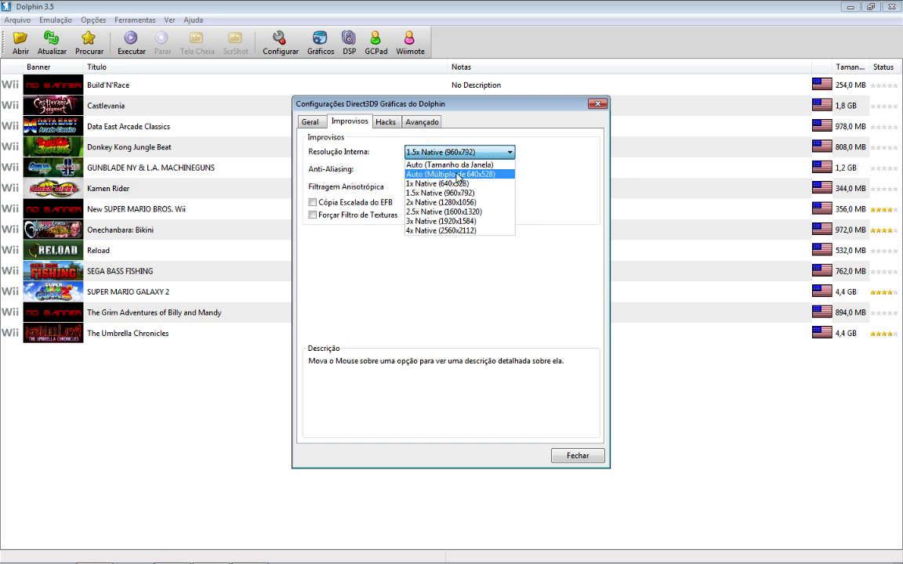
click(441, 153)
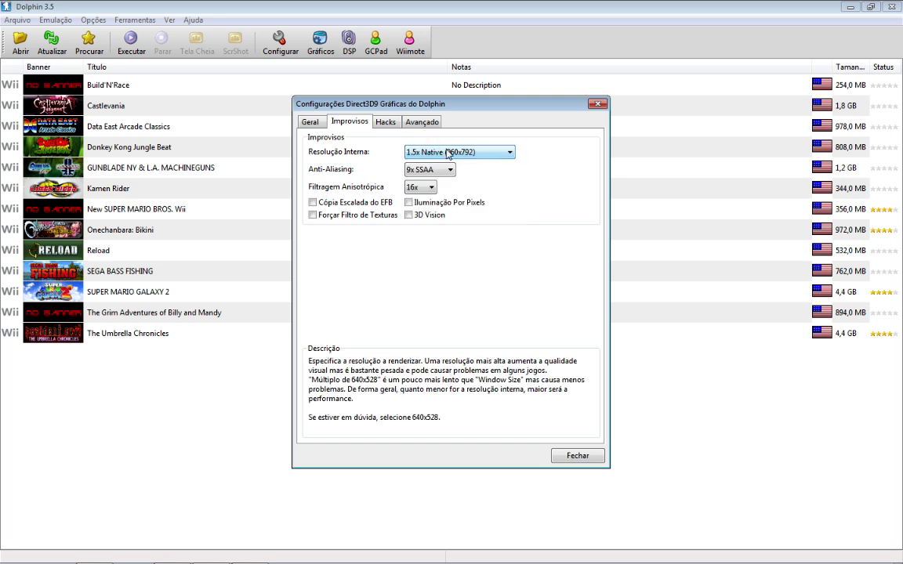
click(446, 153)
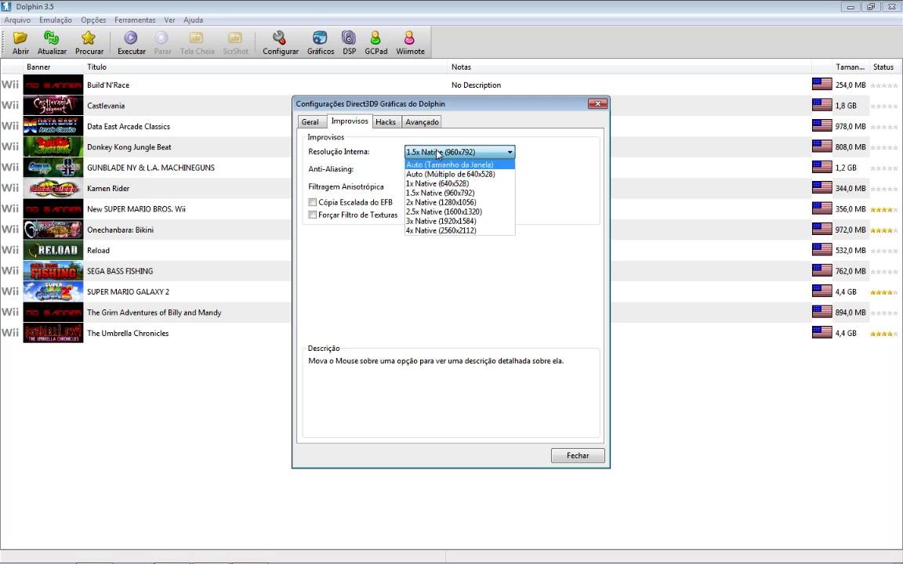
click(455, 193)
Step: Examine the available anti-aliasing and anisotropic filtering levels in the graphics enhancement settings
click(443, 170)
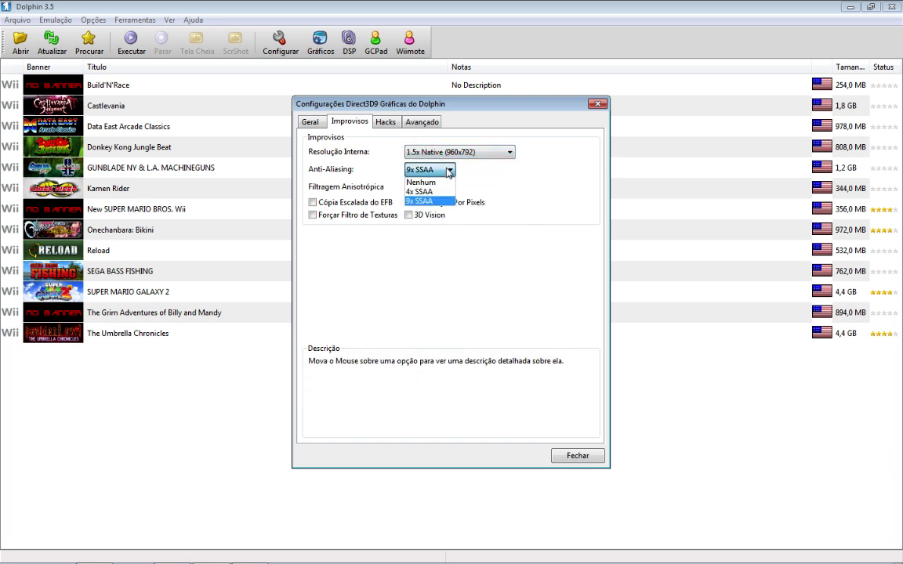
click(444, 171)
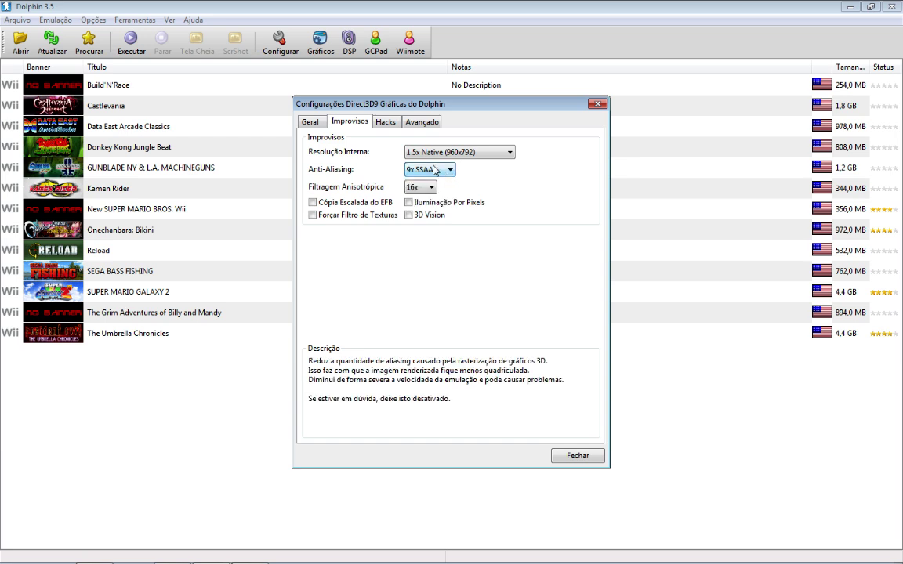
click(467, 156)
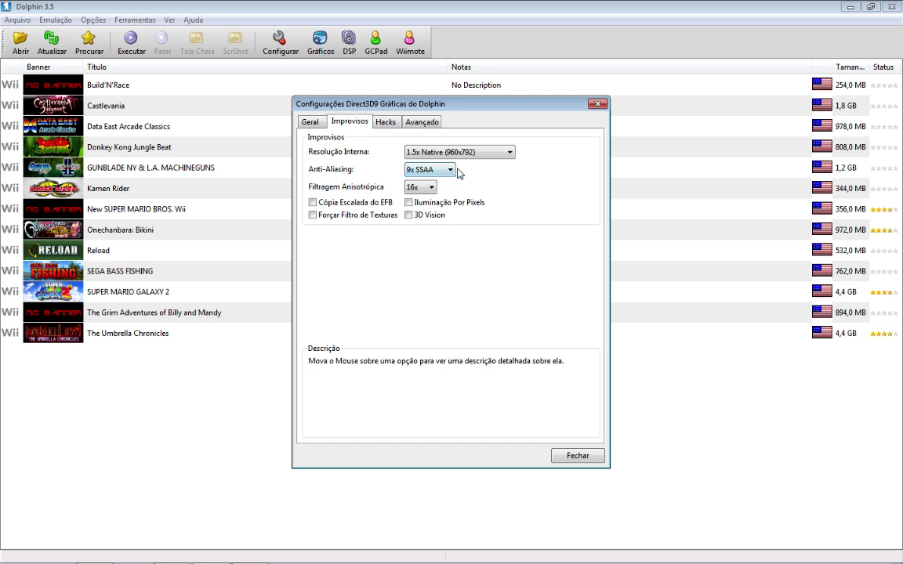
click(444, 171)
click(444, 171)
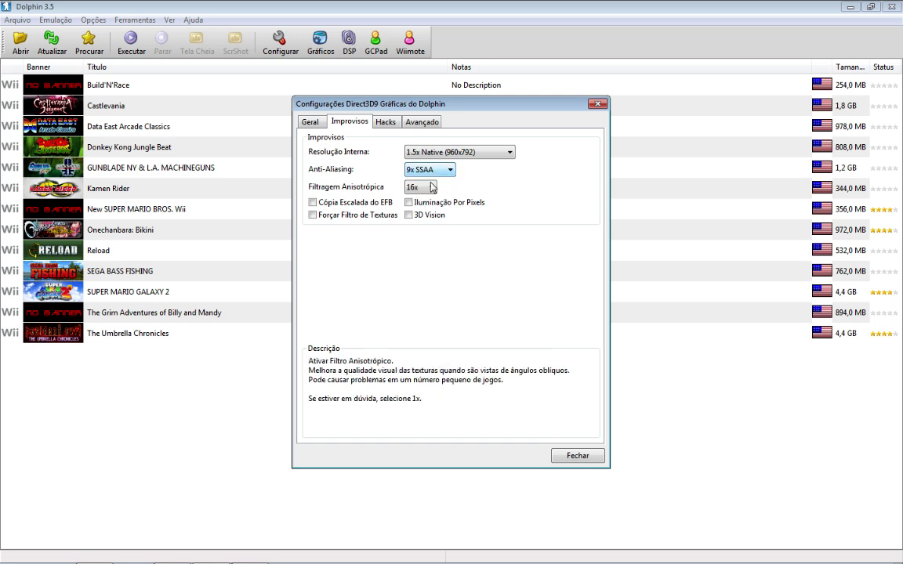
click(420, 189)
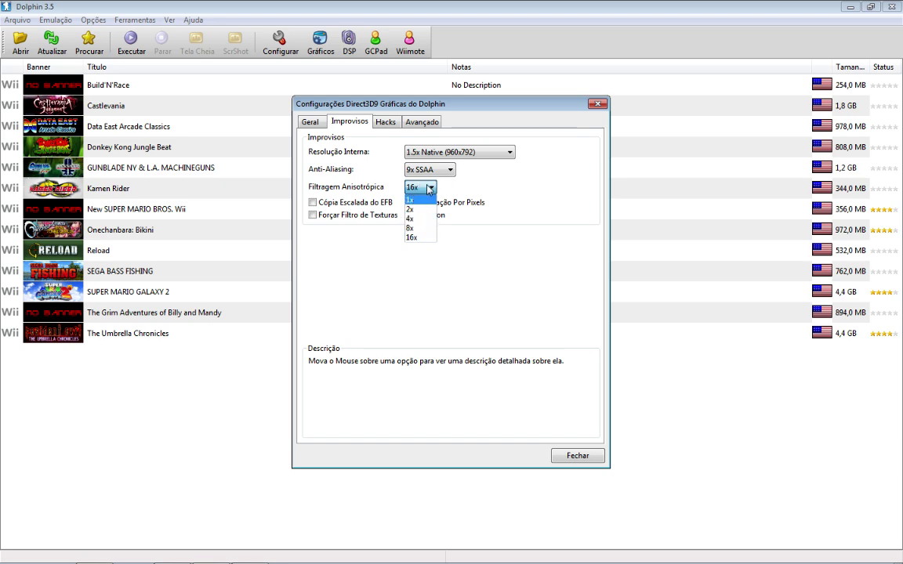
click(430, 189)
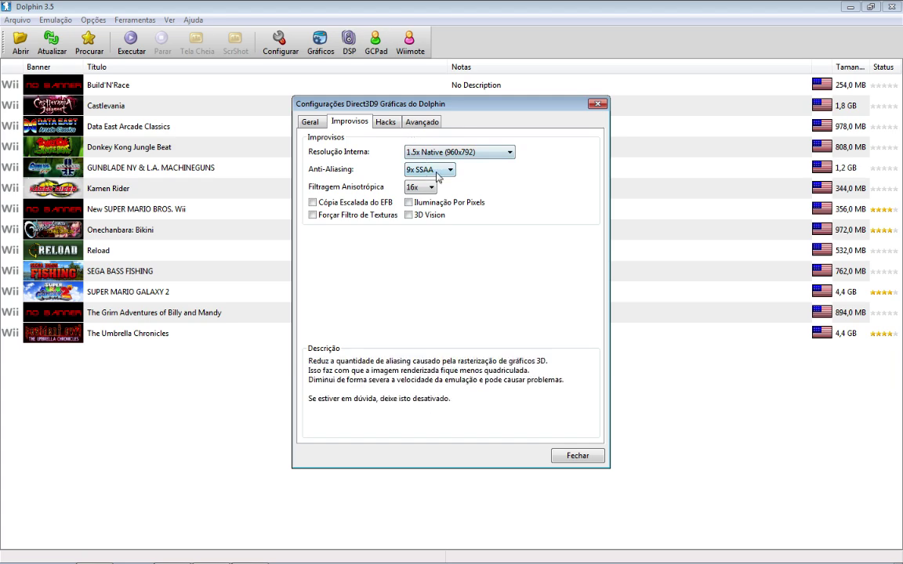
Step: Review the Hacks and advanced graphics options, then close the graphics settings
click(384, 123)
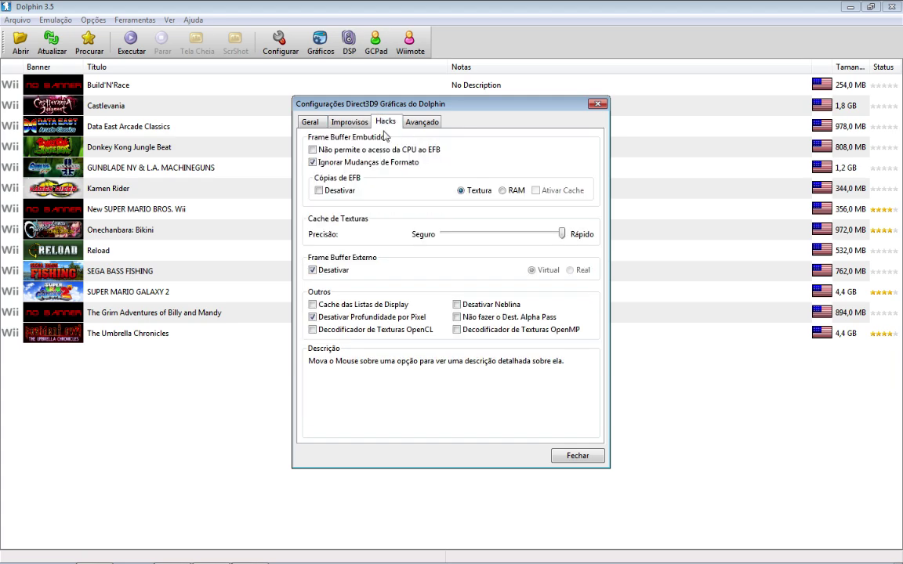
click(418, 124)
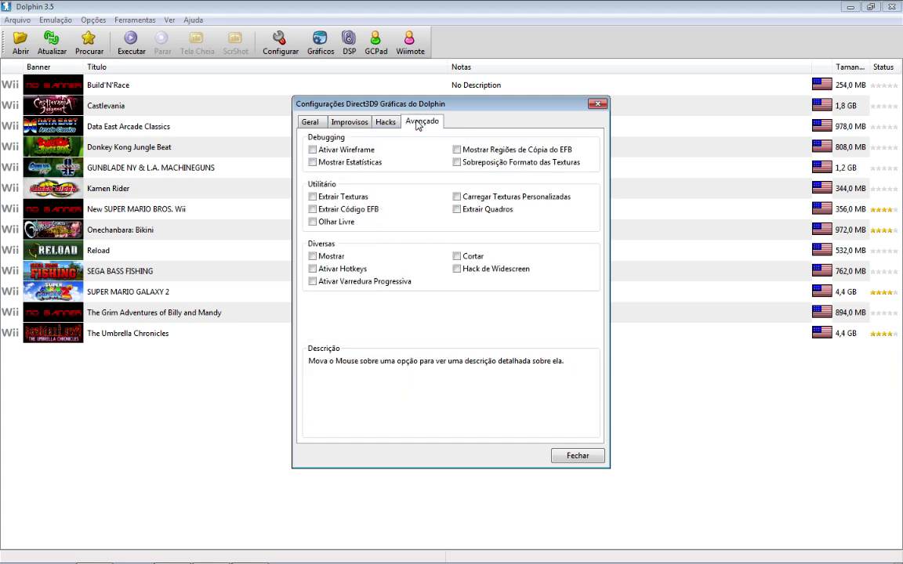
click(576, 456)
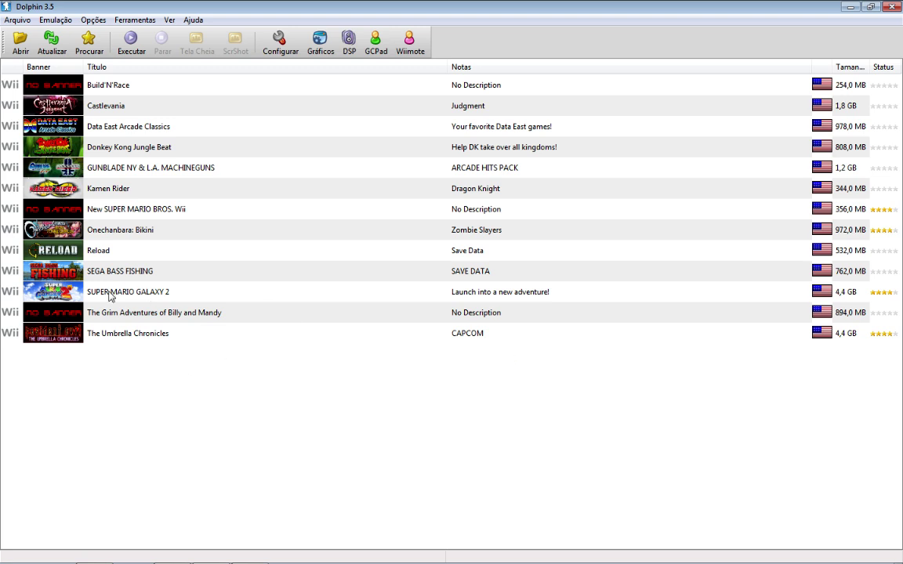
Step: Launch SUPER MARIO GALAXY 2, stop and relaunch it, and maximize the game window
double_click(65, 292)
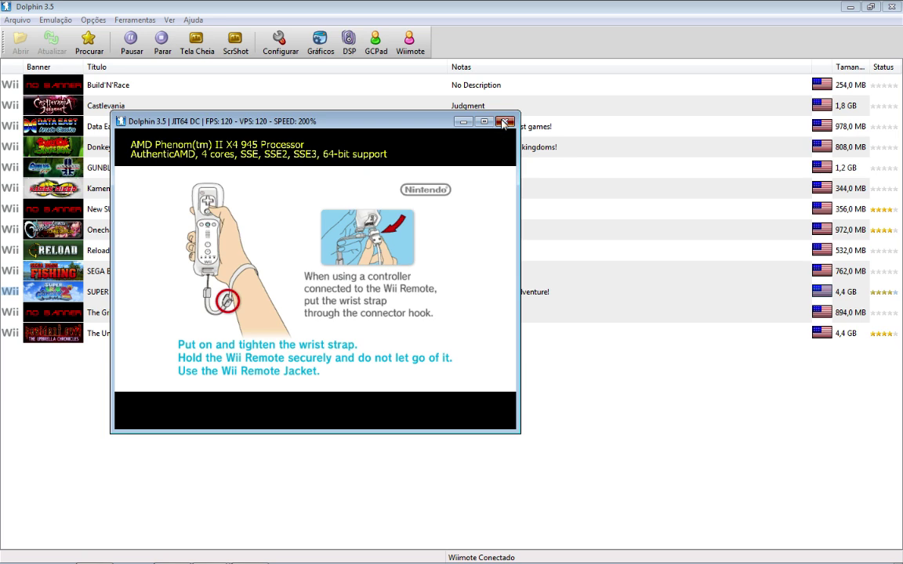
key(Escape)
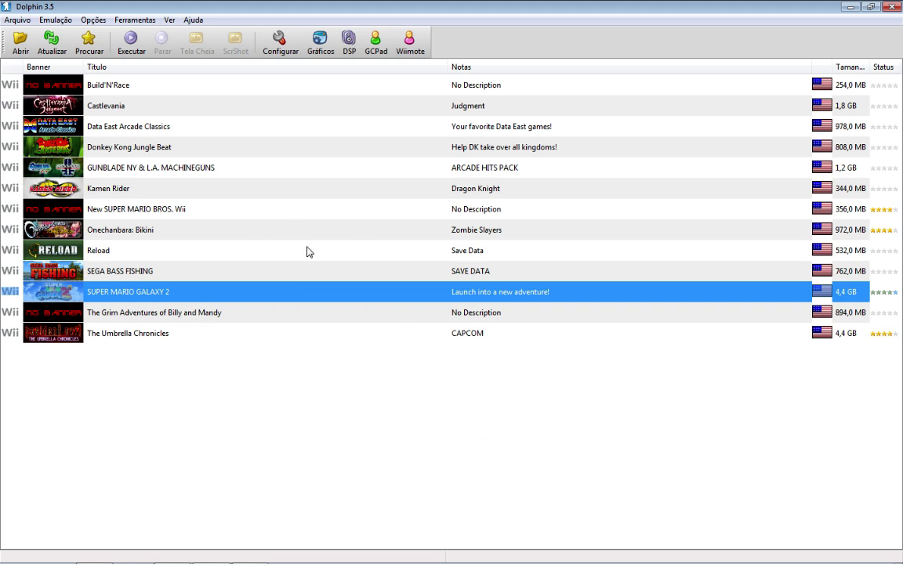
double_click(100, 295)
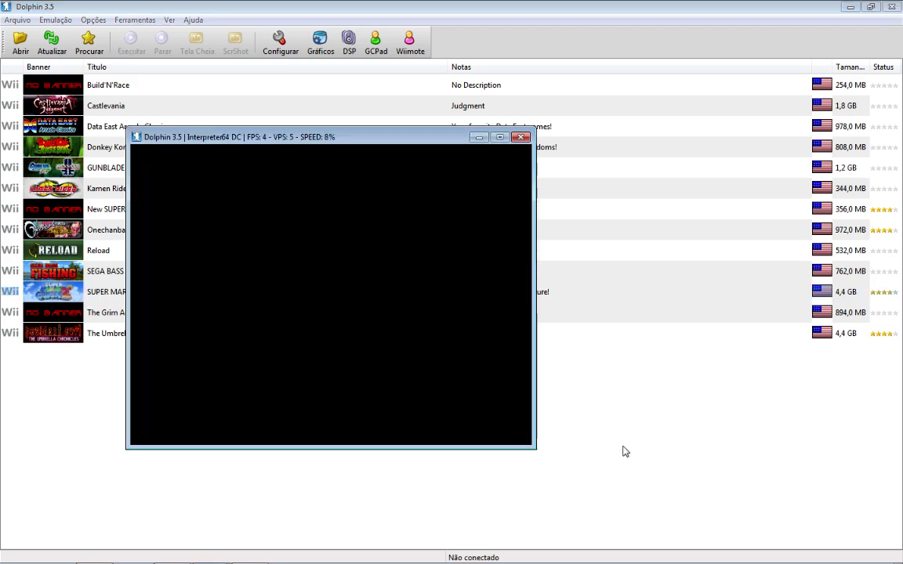
click(504, 136)
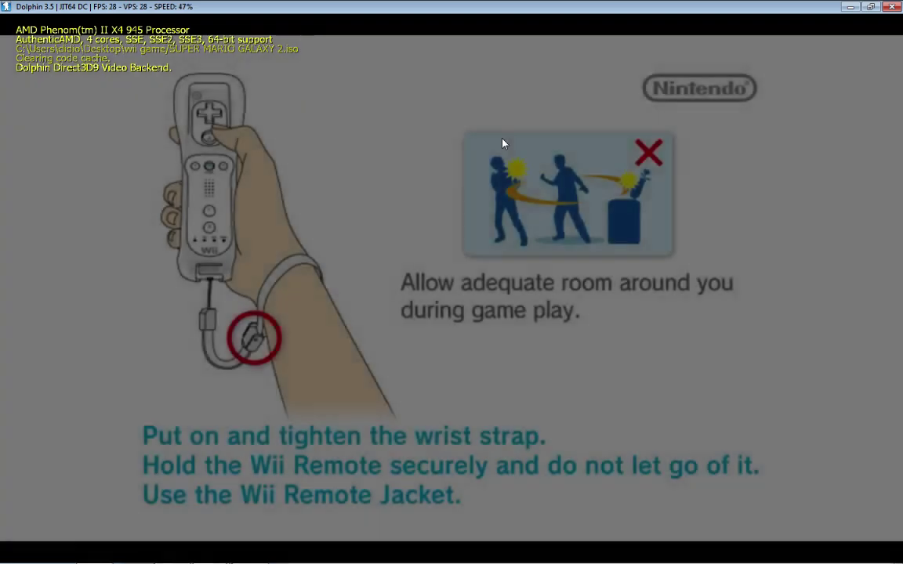